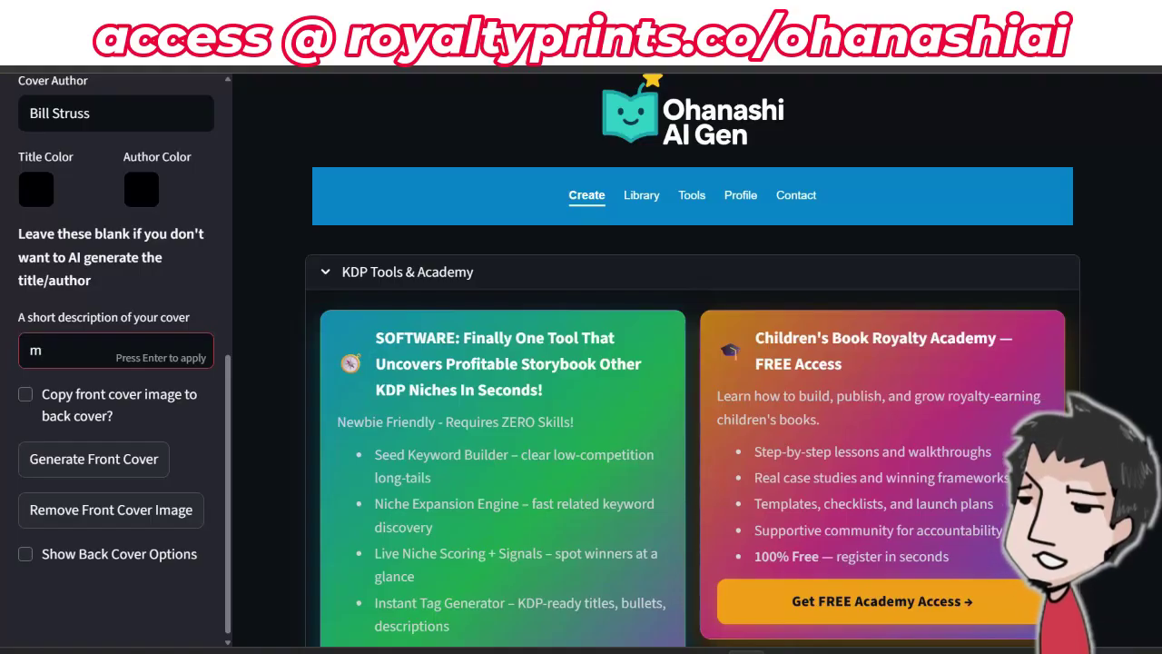
- Describe the cover as "menacing killer gnome" and generate the front cover designs
type("enacing")
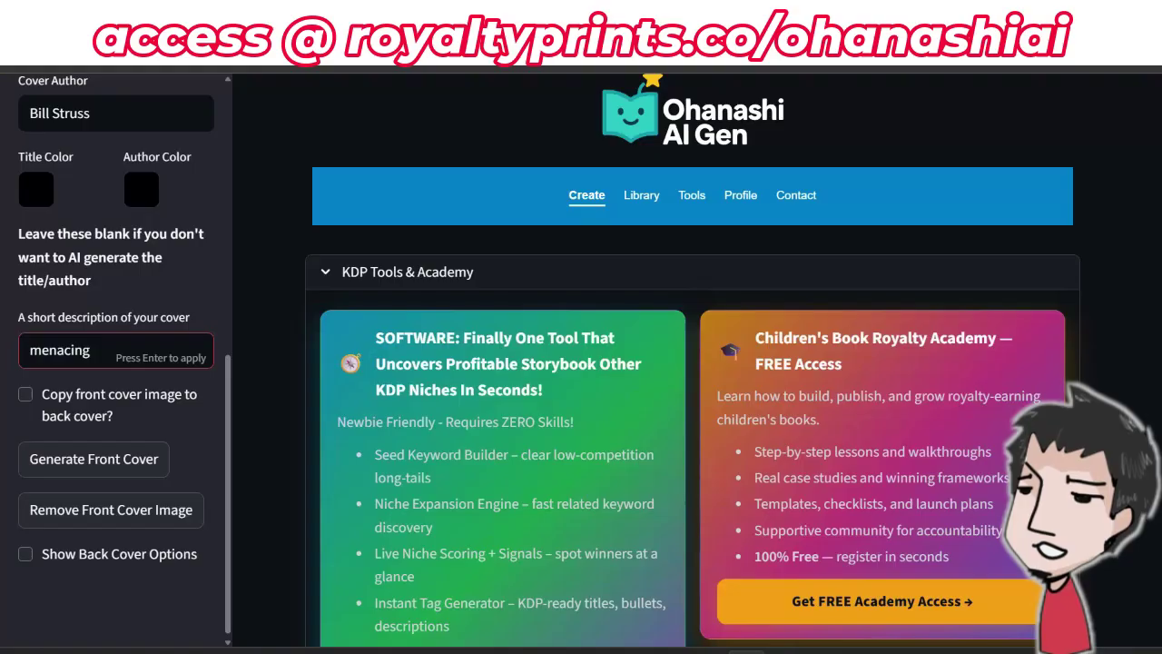
type(" kill")
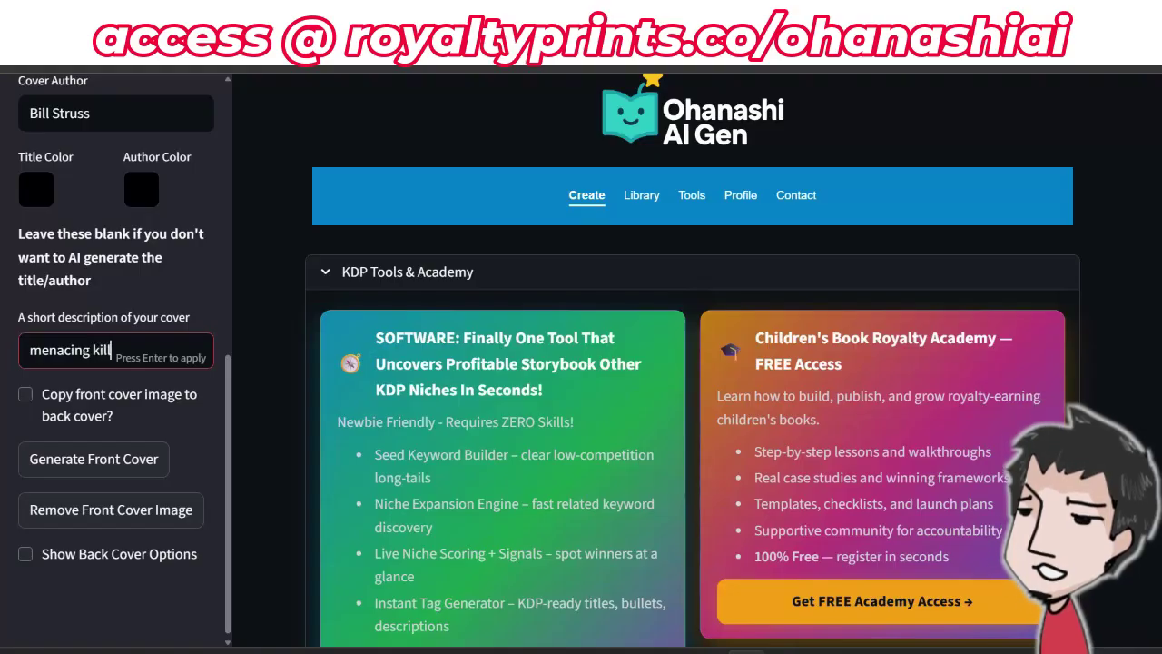
type("er gnome")
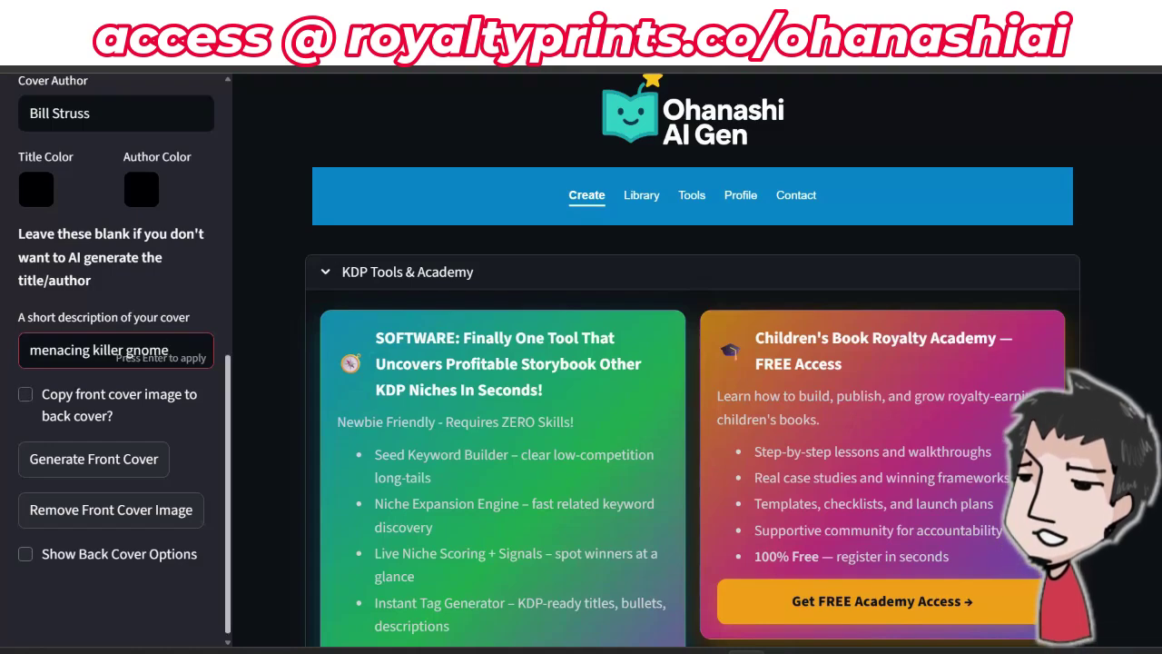
scroll(117, 363, "down", 1)
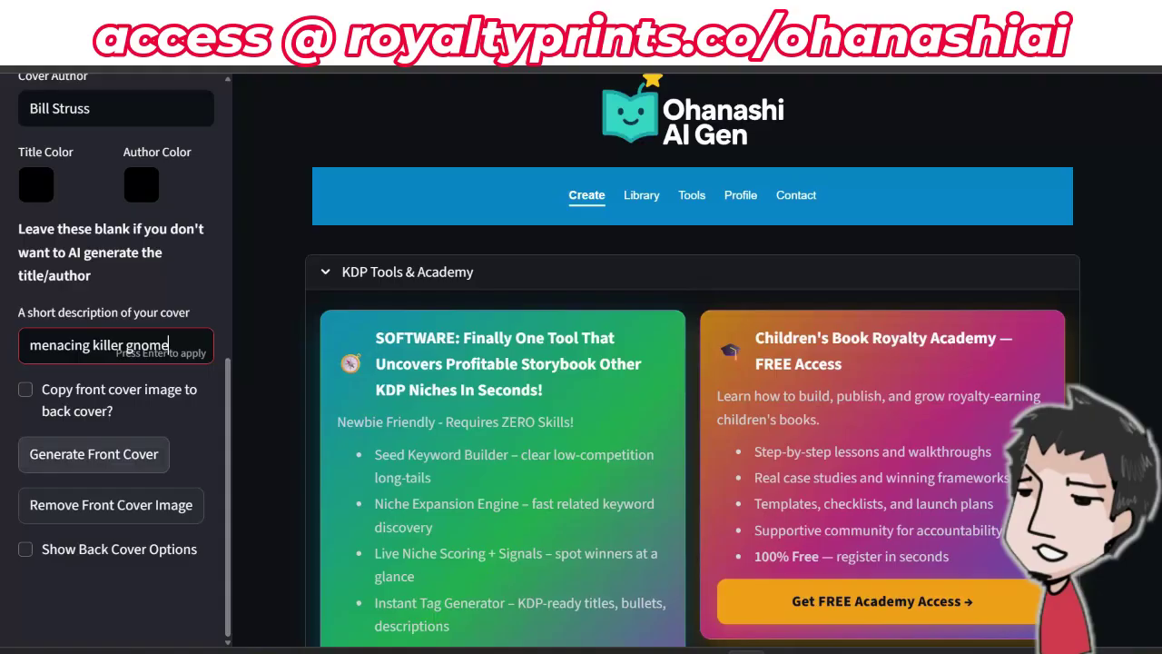
scroll(116, 408, "up", 5)
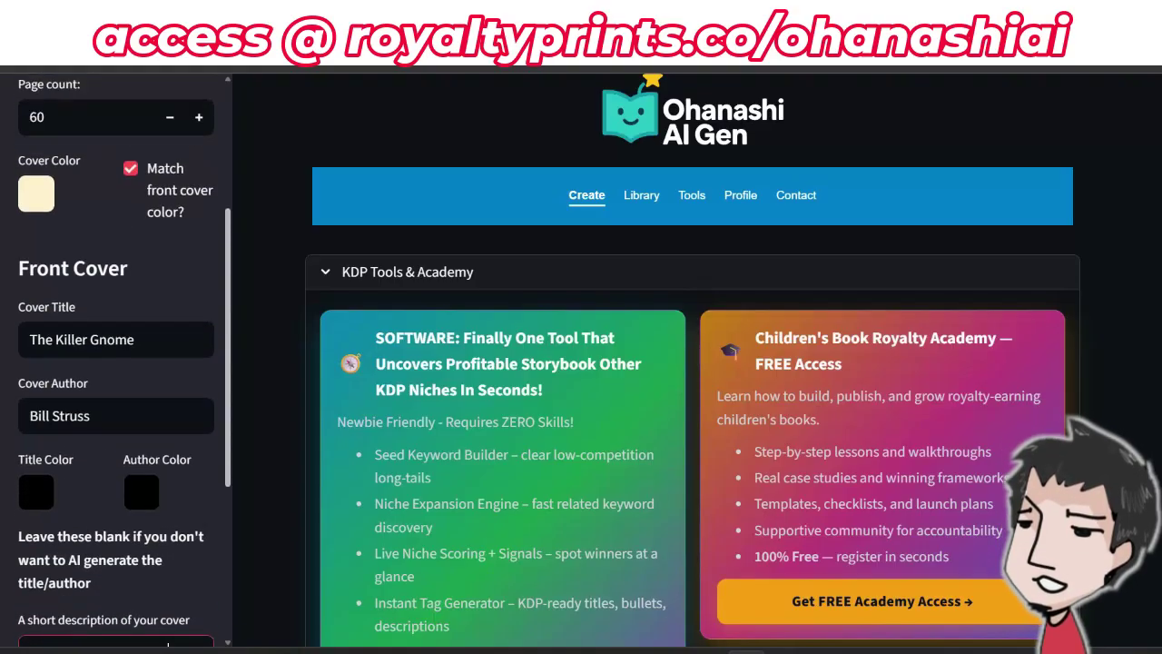
scroll(116, 363, "up", 2)
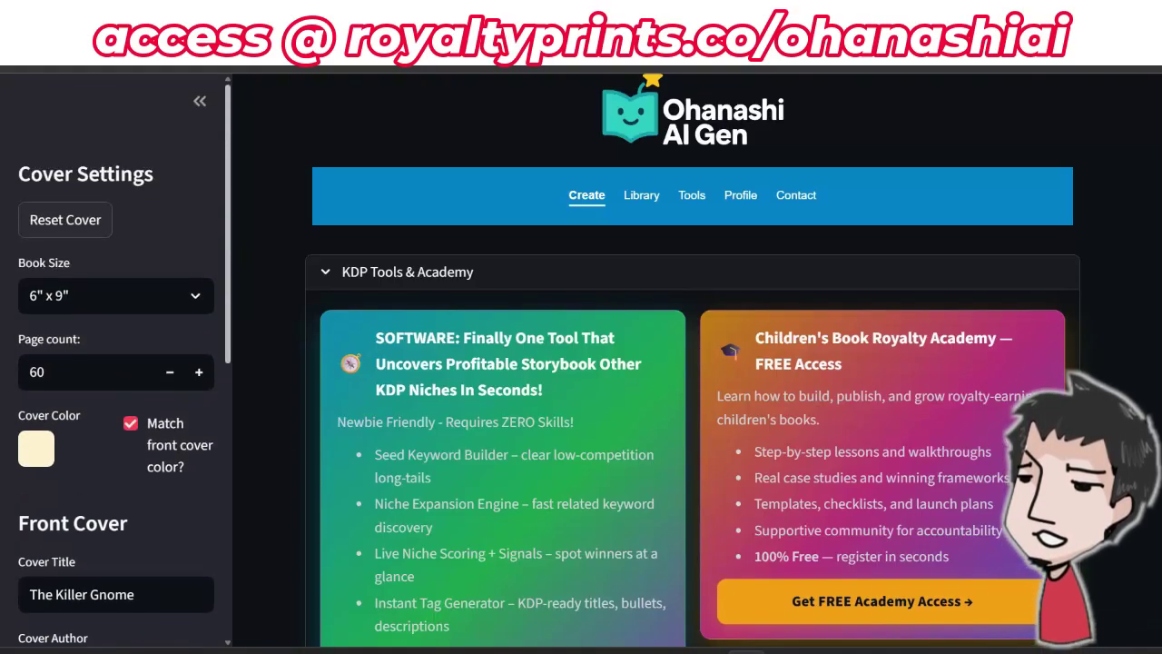
scroll(116, 363, "down", 3)
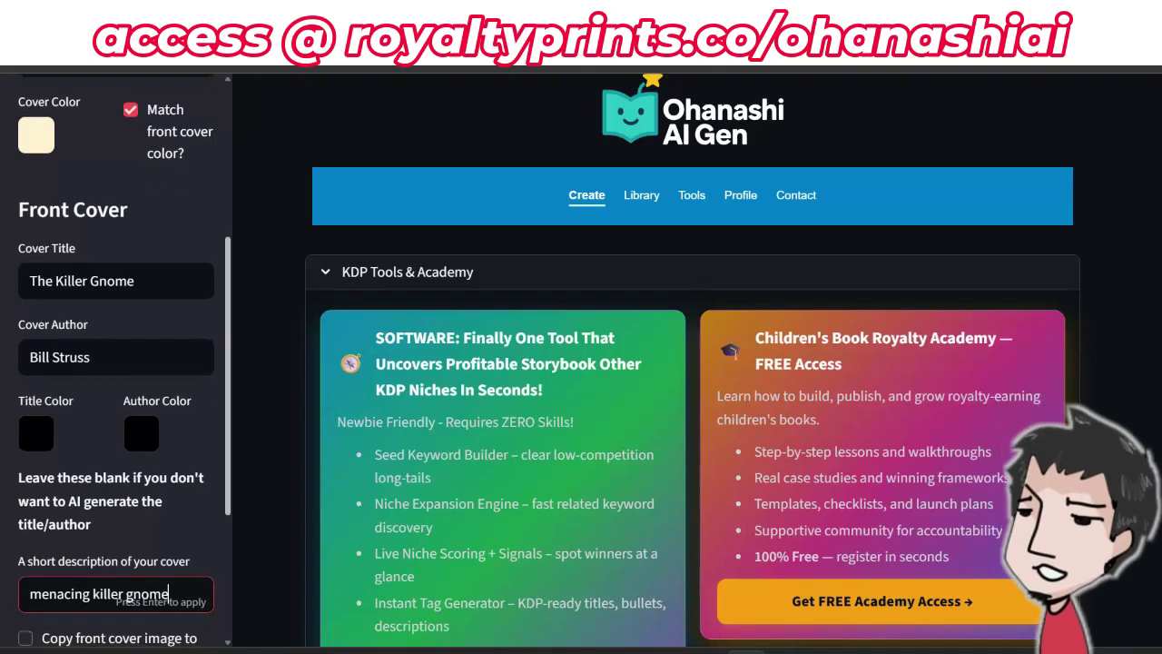
scroll(117, 363, "down", 3)
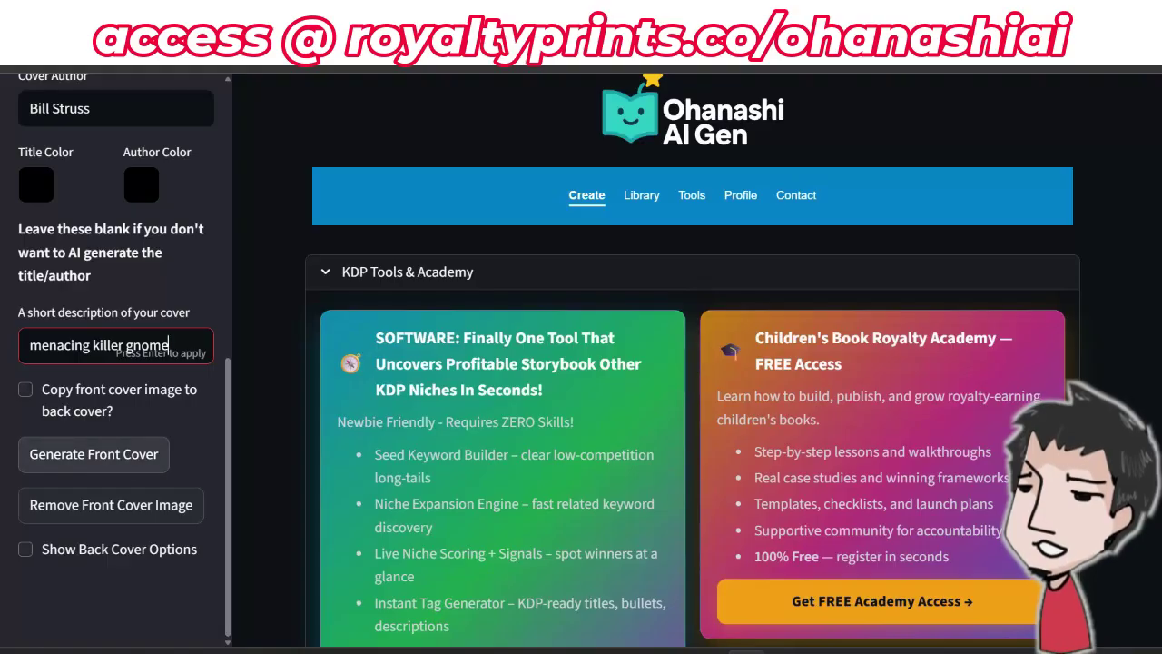
left_click(93, 454)
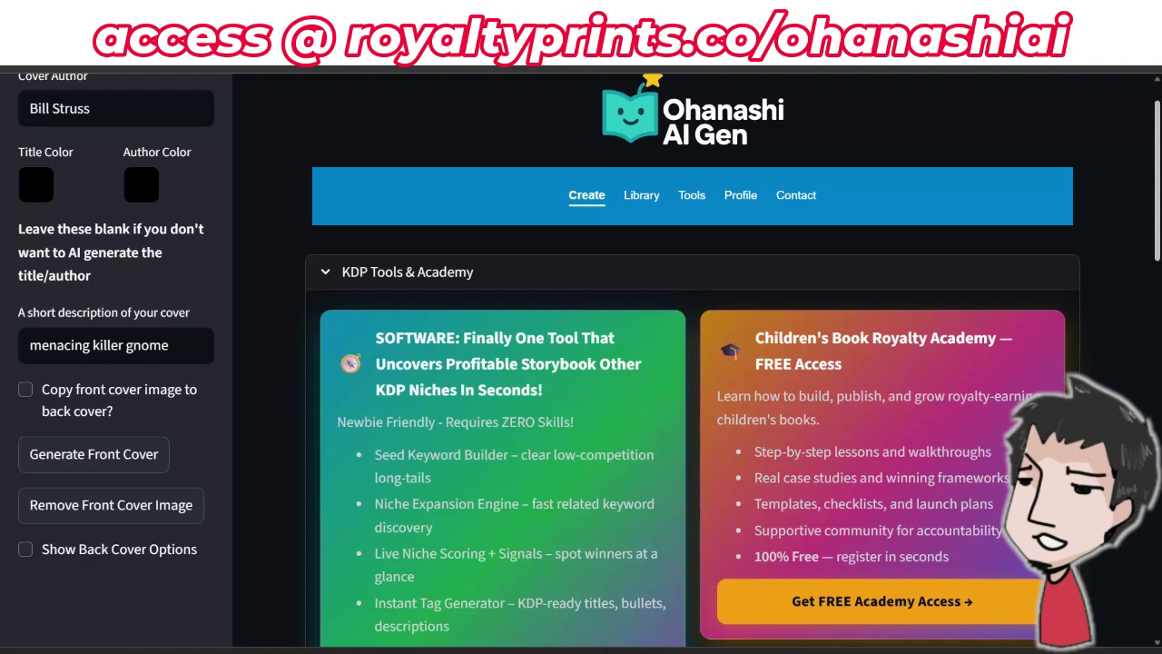
- Review the three generated front cover options and generate a new set from the same description
scroll(692, 363, "down", 8)
scroll(693, 363, "down", 4)
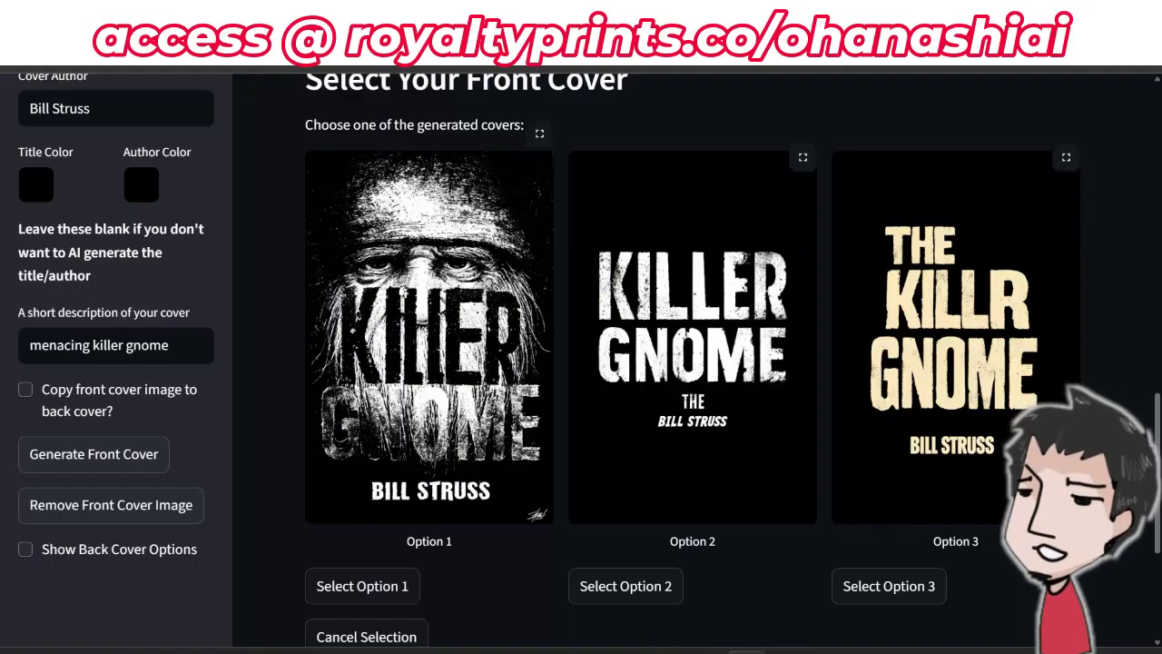
scroll(692, 363, "down", 3)
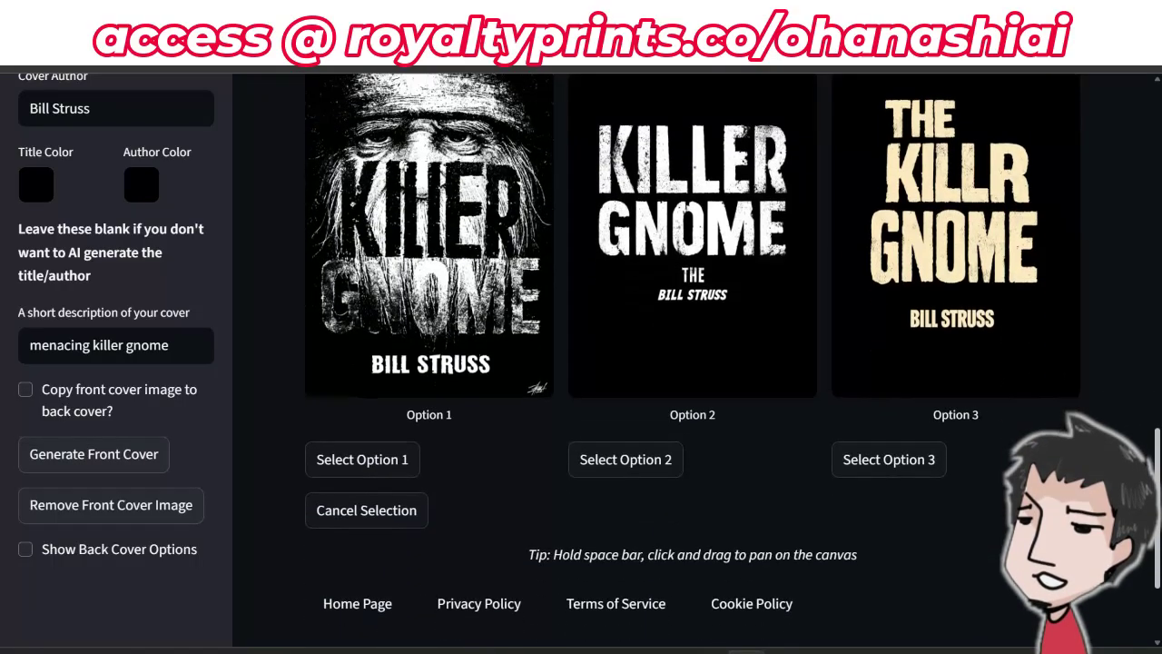
scroll(693, 363, "up", 3)
scroll(693, 363, "down", 1)
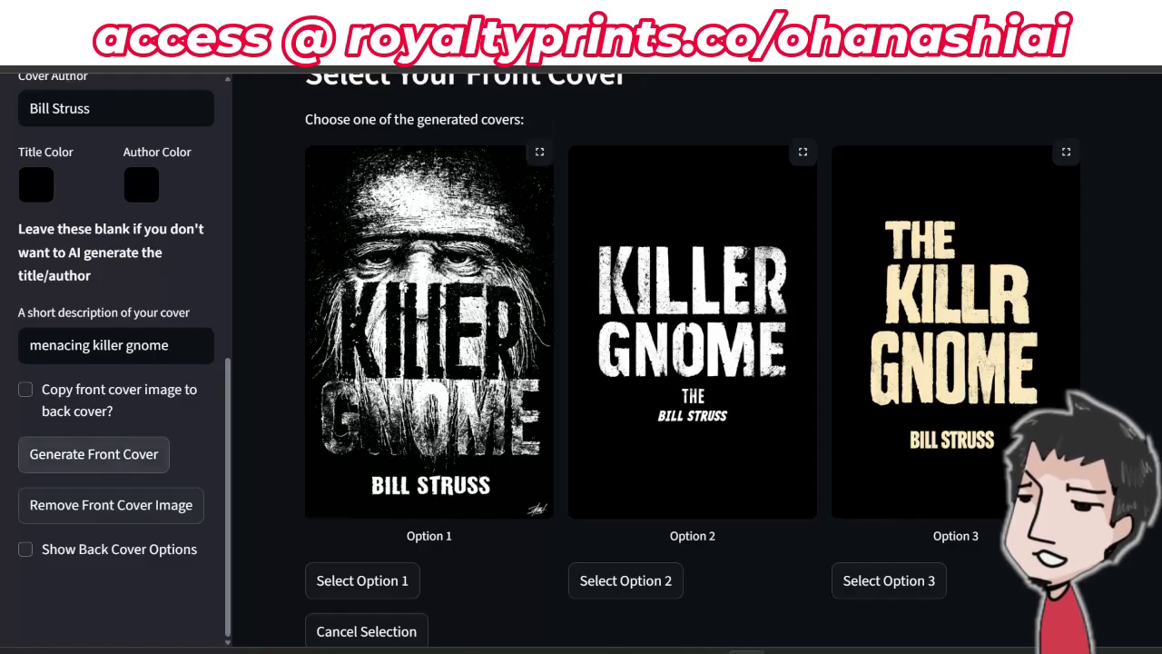
left_click(94, 454)
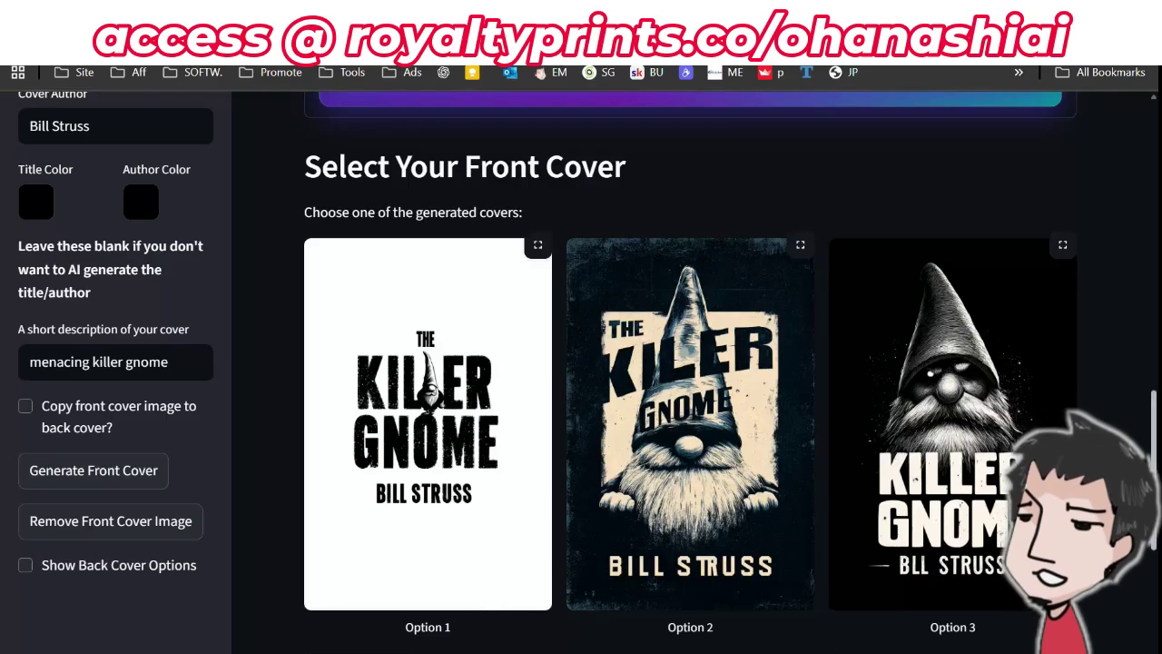
- Select Option 1, the white design with the small gnome in the title, as the front cover
scroll(690, 363, "down", 1)
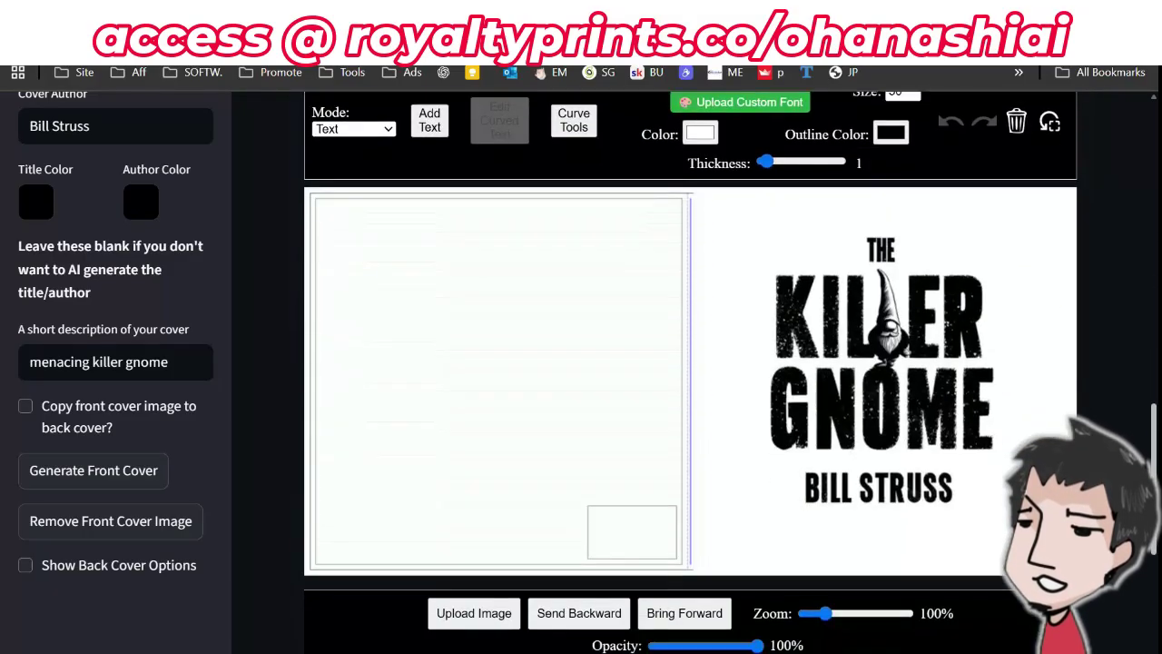
scroll(690, 372, "down", 4)
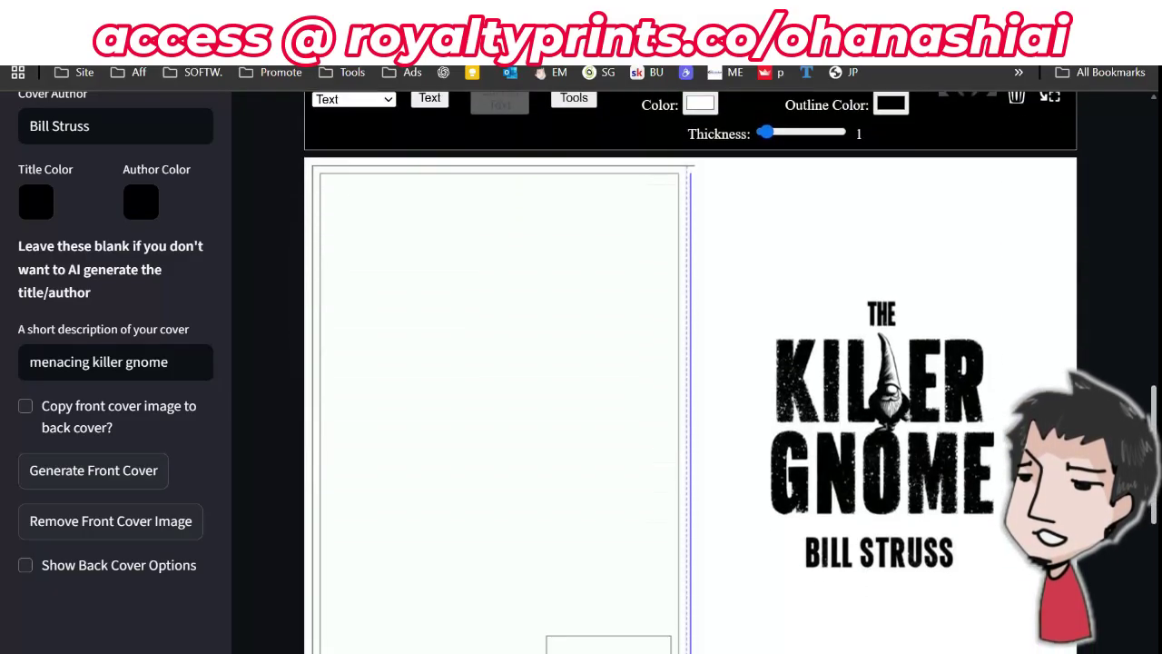
scroll(690, 372, "up", 1)
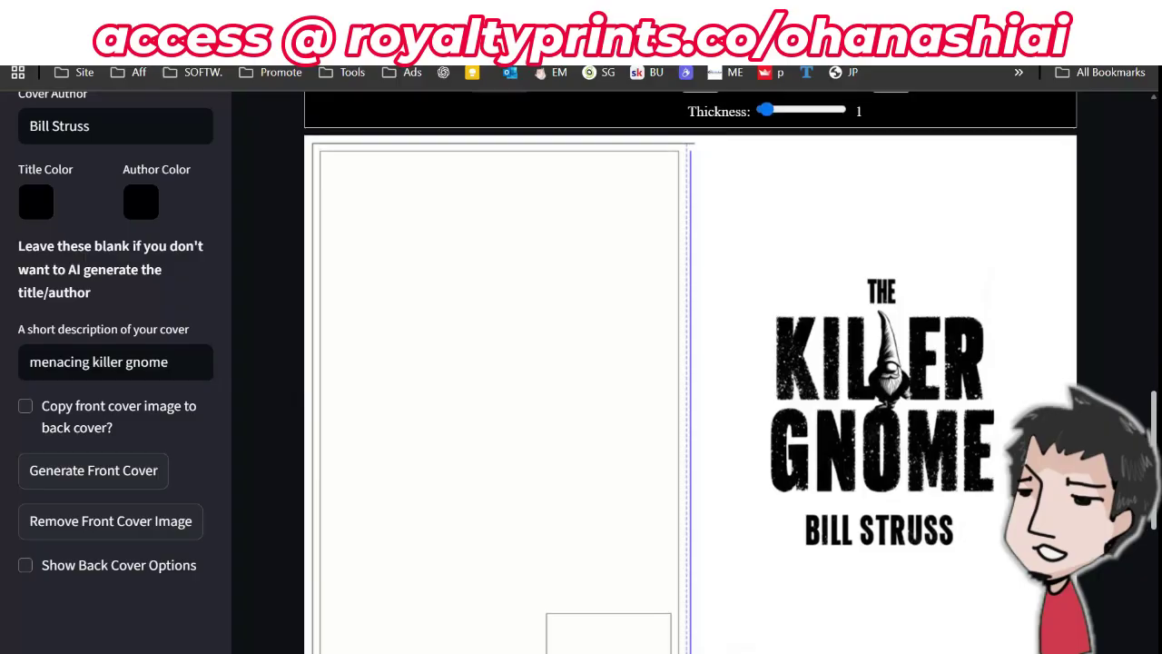
- Add a black text box in the Creepster font and move it to the upper part of the back cover
left_click(736, 167)
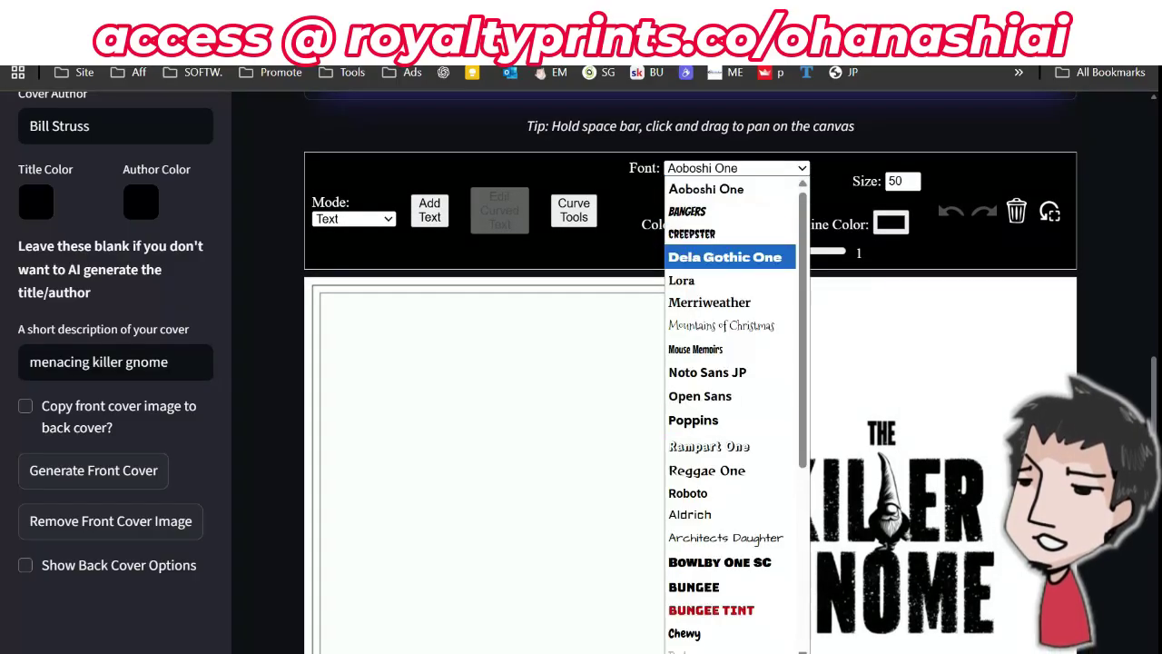
left_click(730, 234)
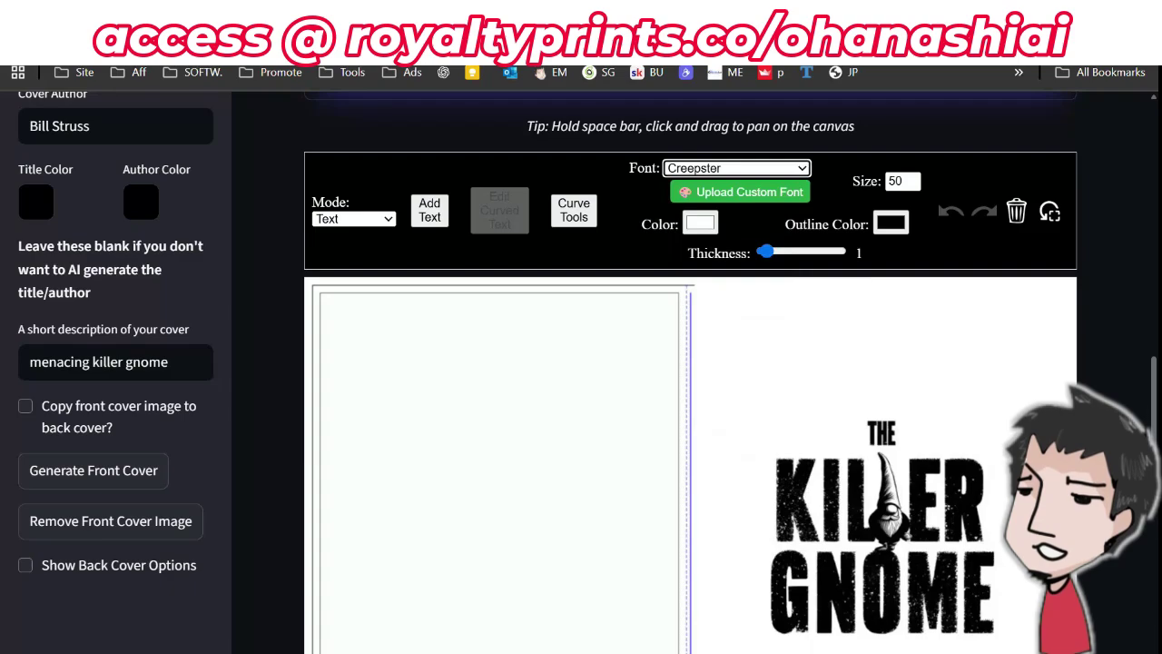
left_click(699, 223)
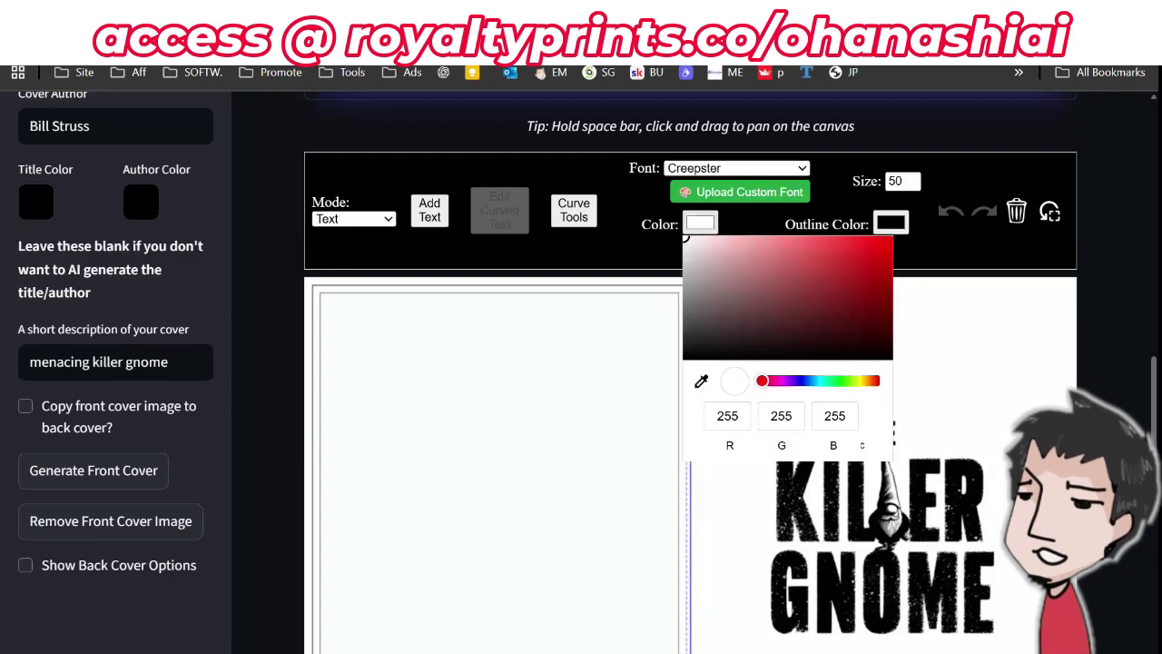
left_click_drag(686, 239, 683, 359)
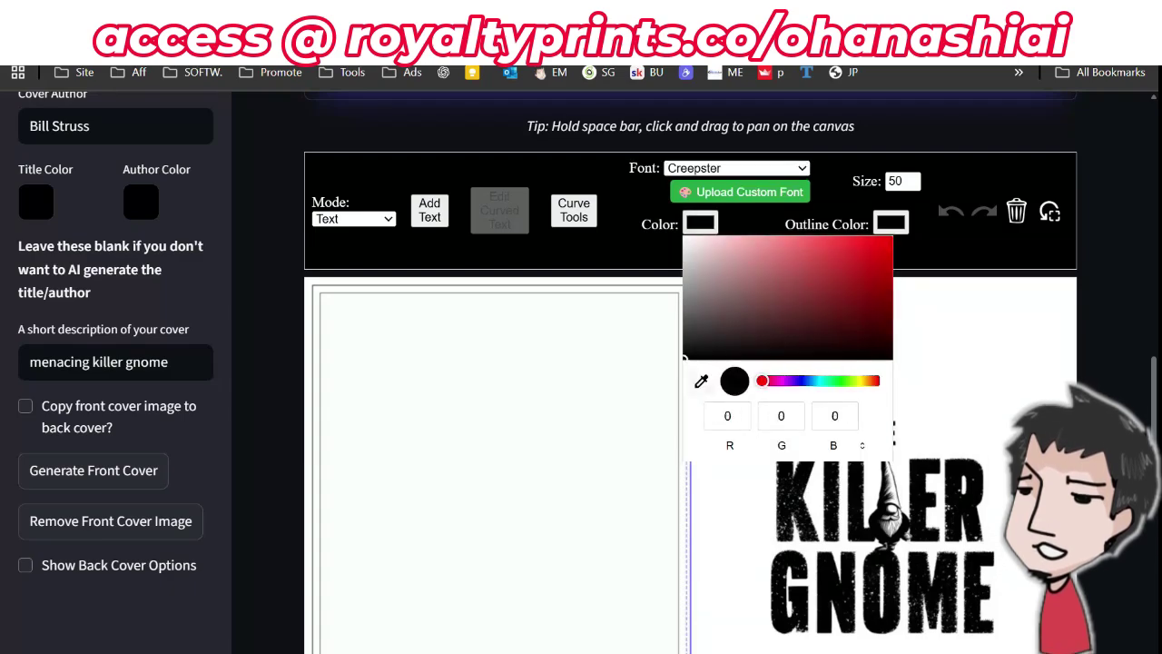
left_click(429, 209)
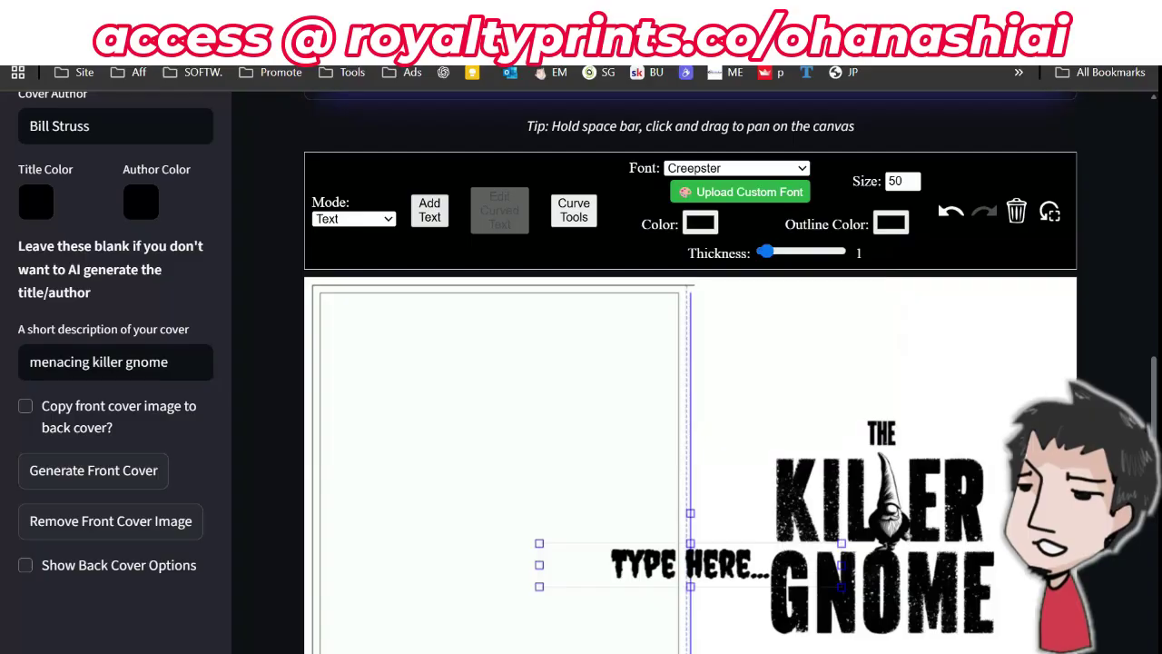
left_click_drag(610, 572, 451, 405)
- Replace the placeholder text with two lines: "JUST WHEN YOU THOUGHT" and "IT WAS SAFE TO GO INTO YOUR GARDEN"
double_click(451, 406)
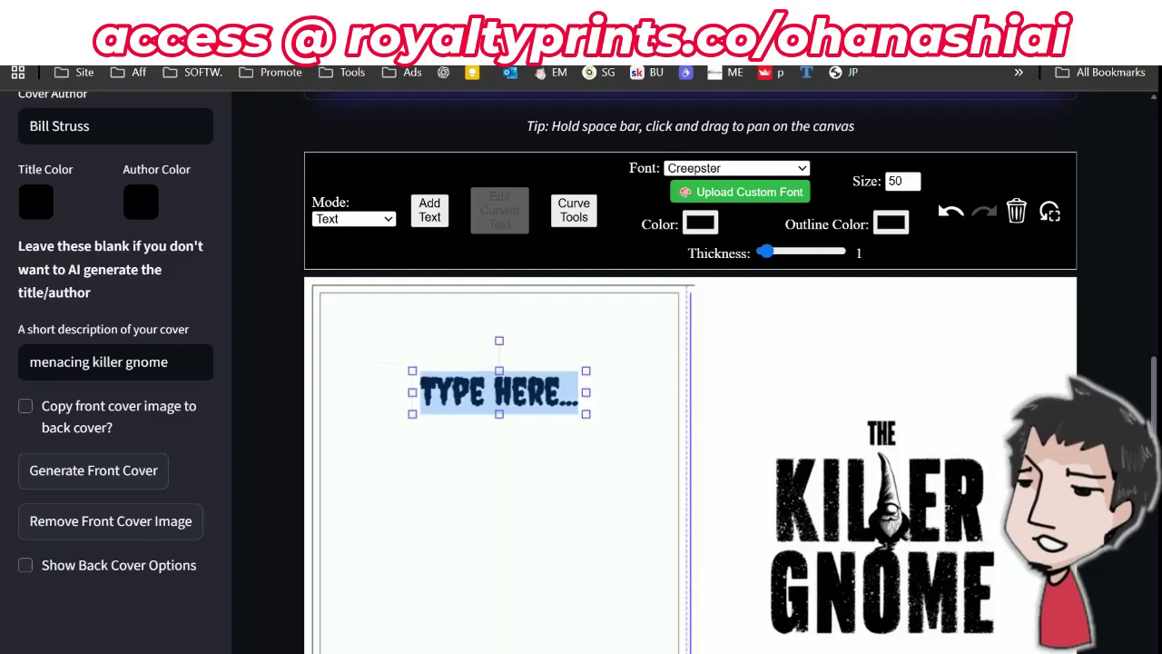
type("JU")
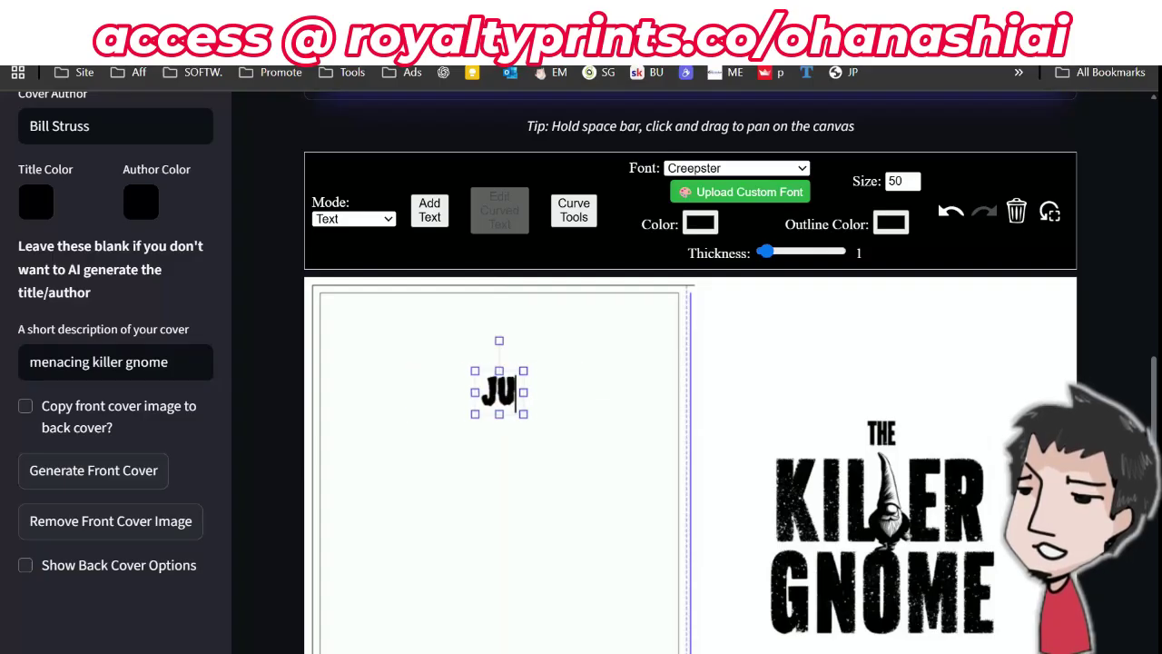
type("ST WHEN Y")
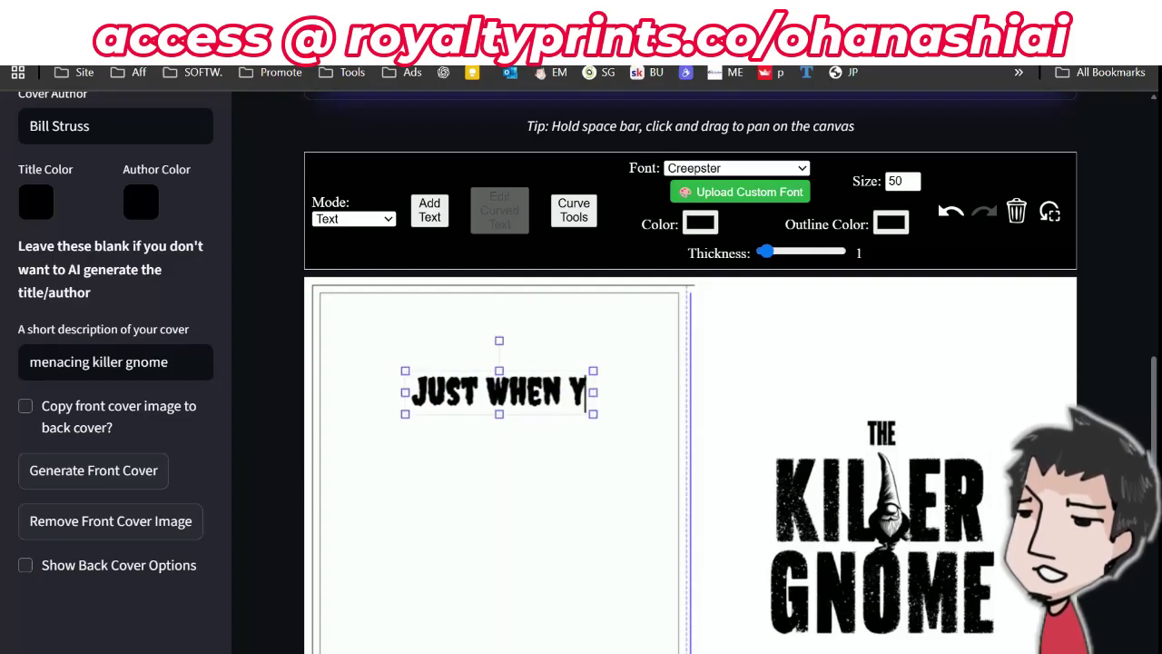
type("OU THRO")
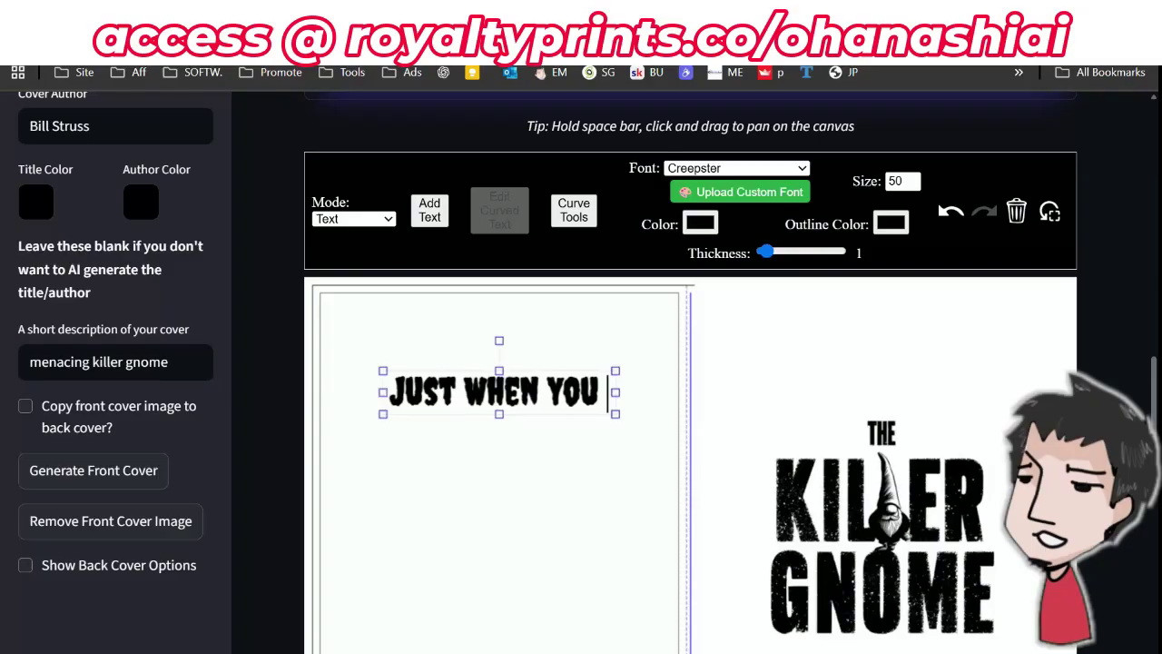
key("BackSpace")
key("BackSpace")
type("OUGHT")
key("Return")
type("IT WAS SAFE TO ")
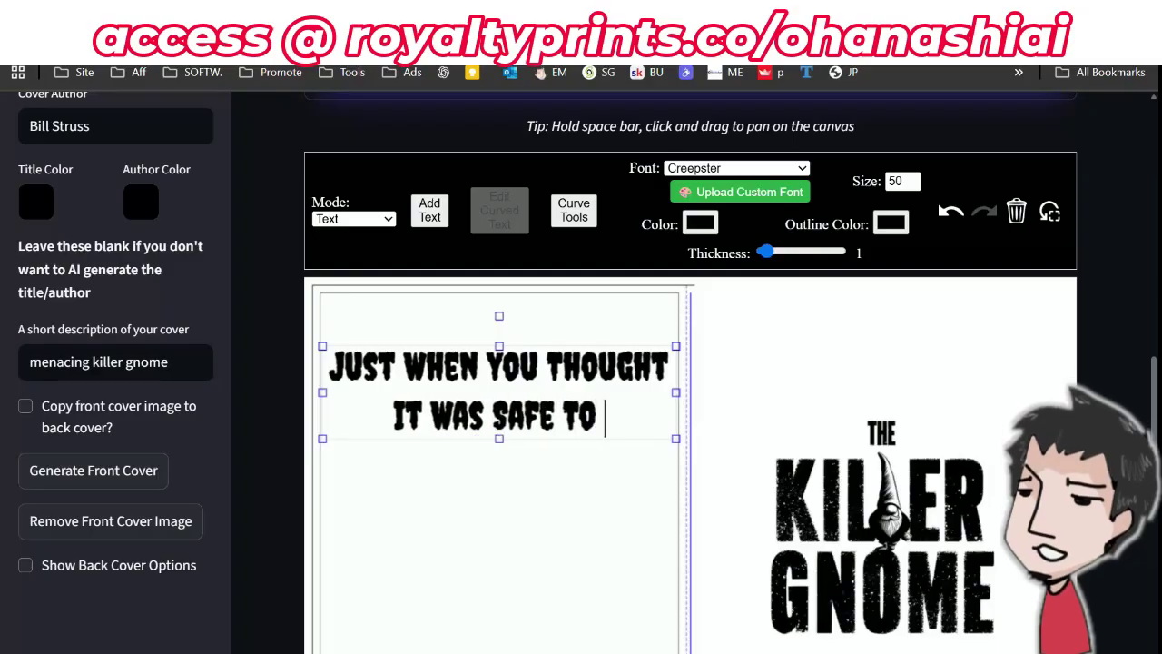
type("GO")
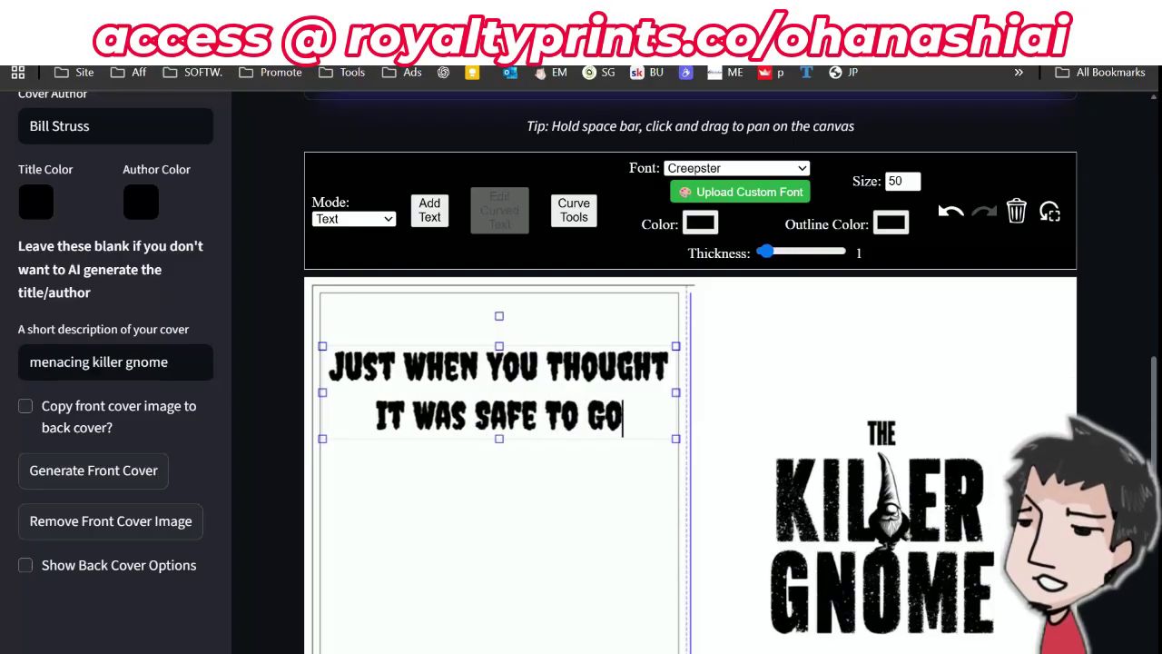
type(" INTO Y")
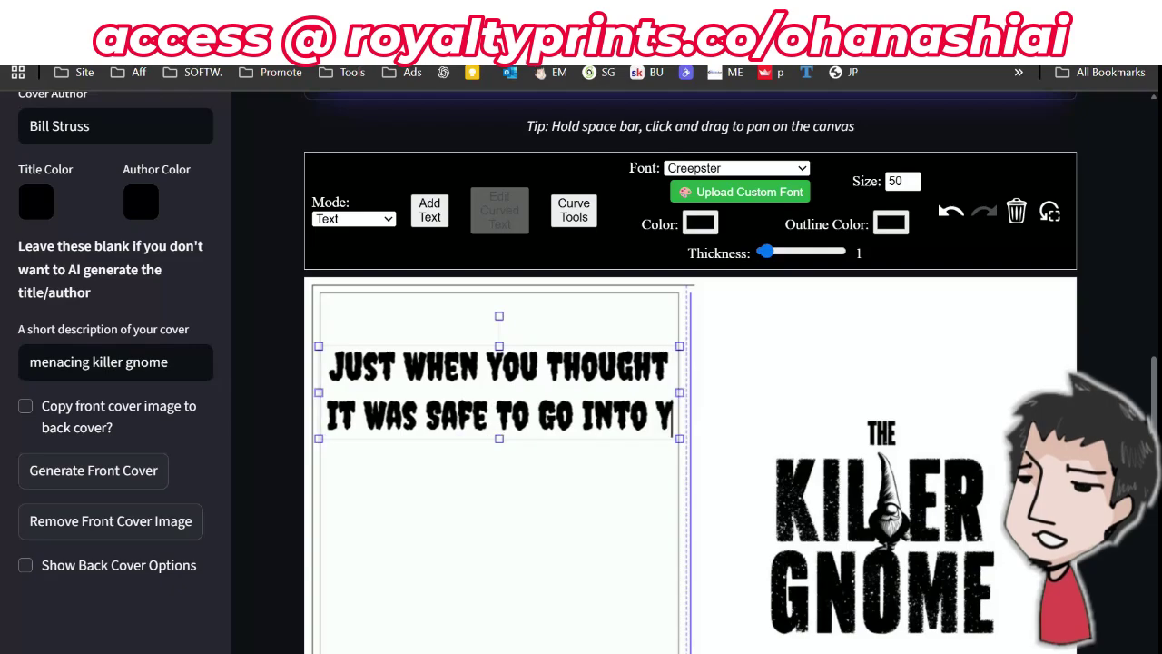
type("OUR GARDEN")
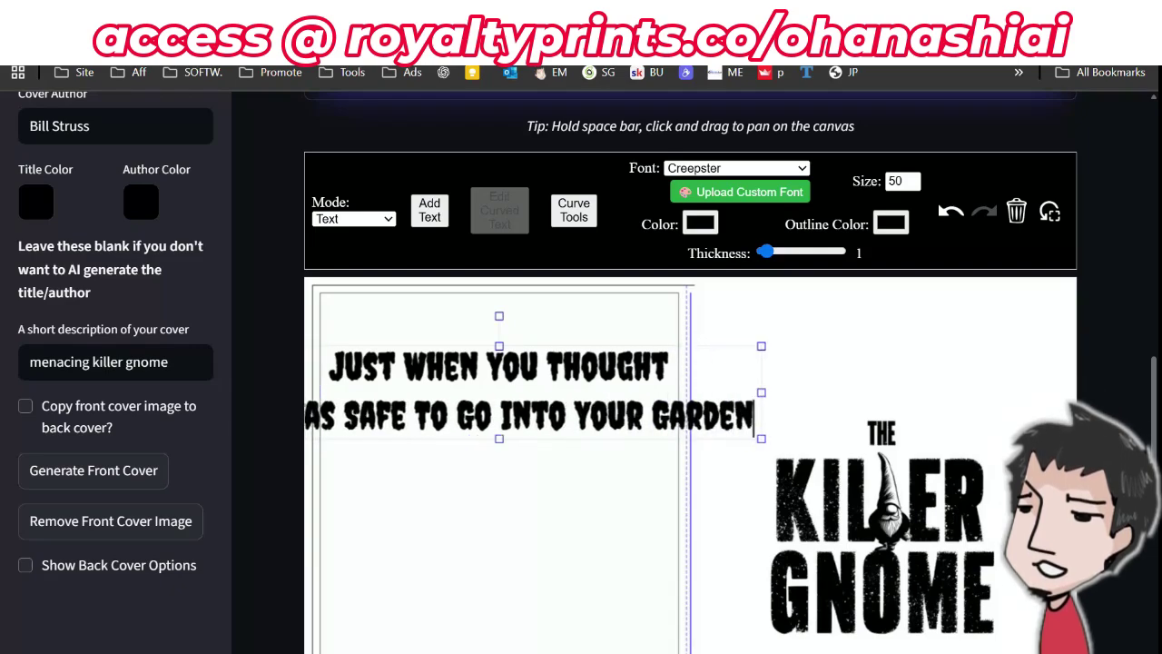
- Shrink the two-line tagline to fit inside the back cover margins and centre it horizontally
left_click(667, 368)
left_click_drag(661, 367, 556, 367)
mouse_move(492, 439)
left_mouse_down()
mouse_move(492, 484)
mouse_move(492, 451)
left_mouse_up()
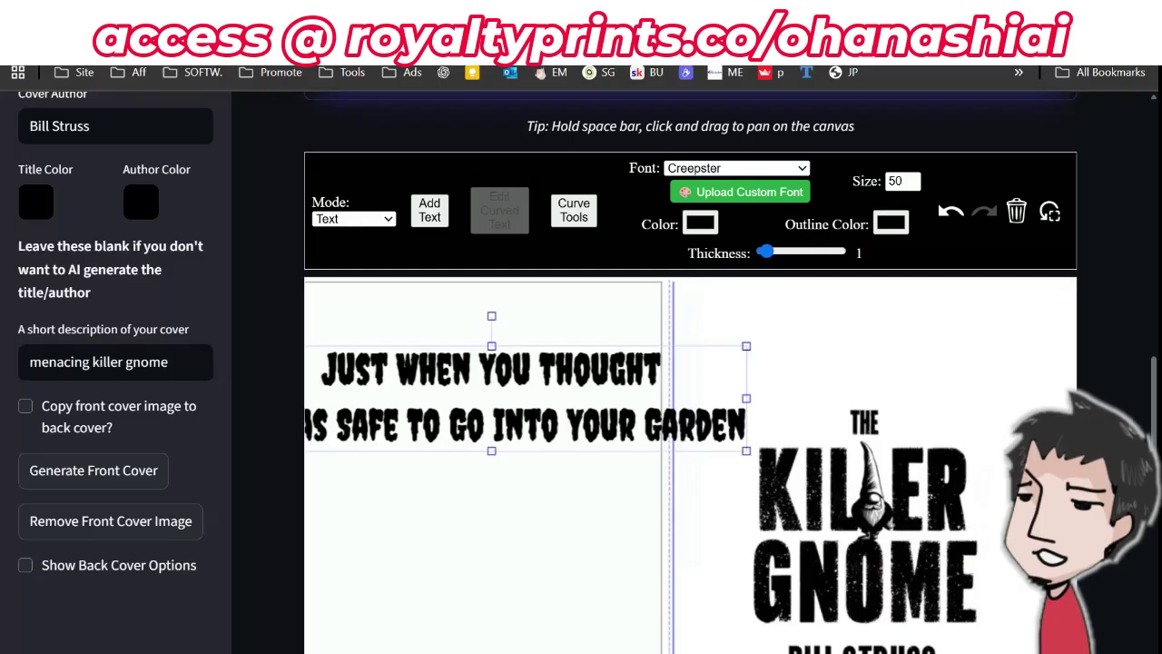
left_click_drag(747, 450, 528, 406)
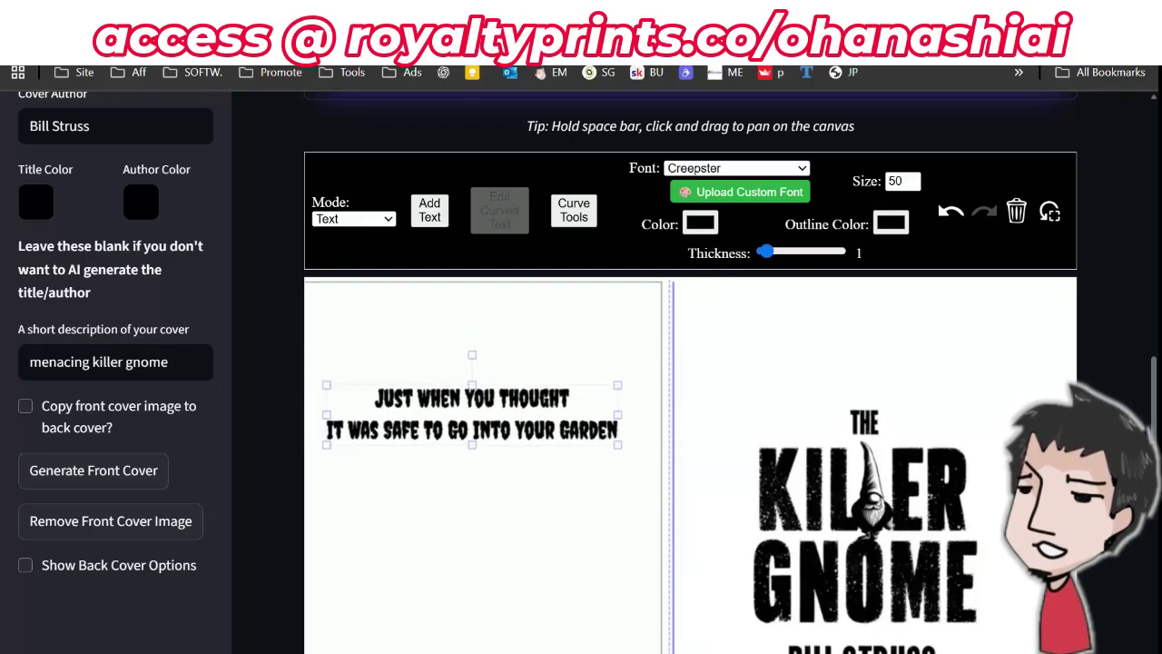
left_click_drag(500, 420, 481, 418)
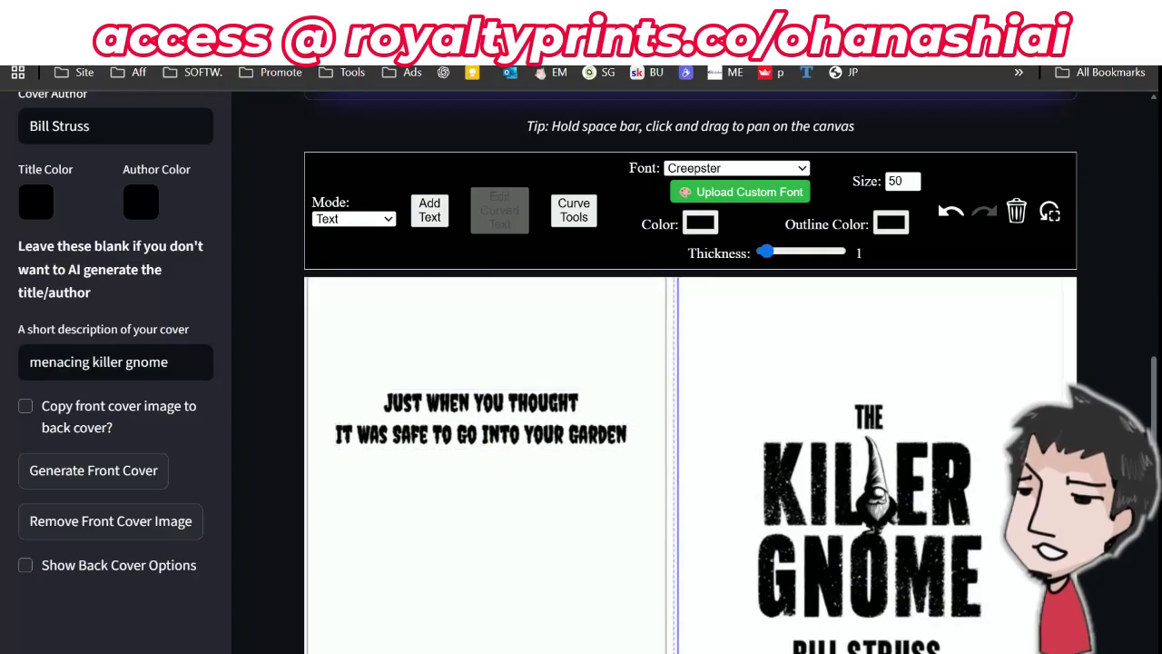
left_click_drag(481, 419, 499, 419)
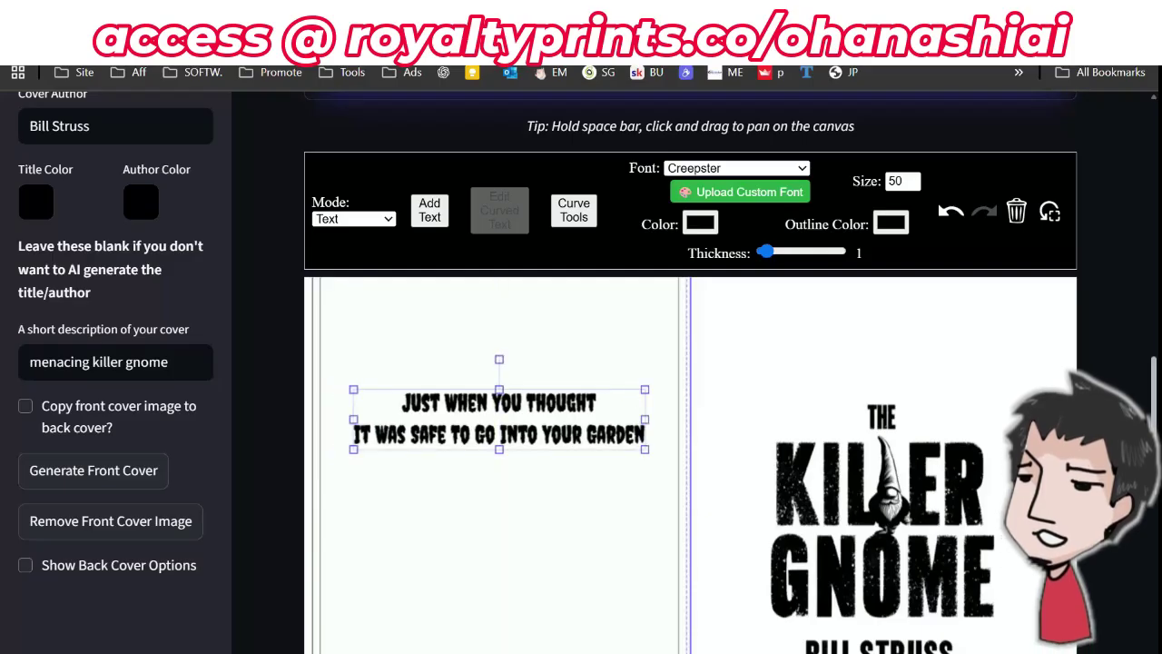
- Check the finished cover layout and the download options below the canvas
scroll(690, 372, "down", 4)
scroll(690, 372, "up", 2)
scroll(690, 372, "down", 1)
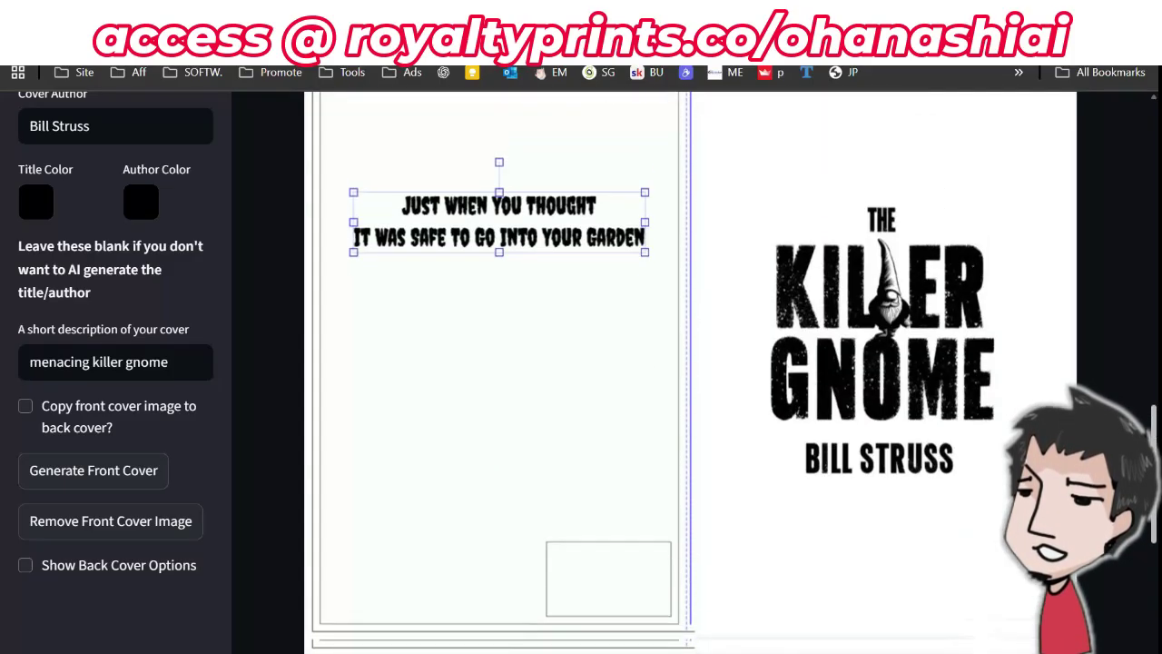
scroll(690, 372, "down", 4)
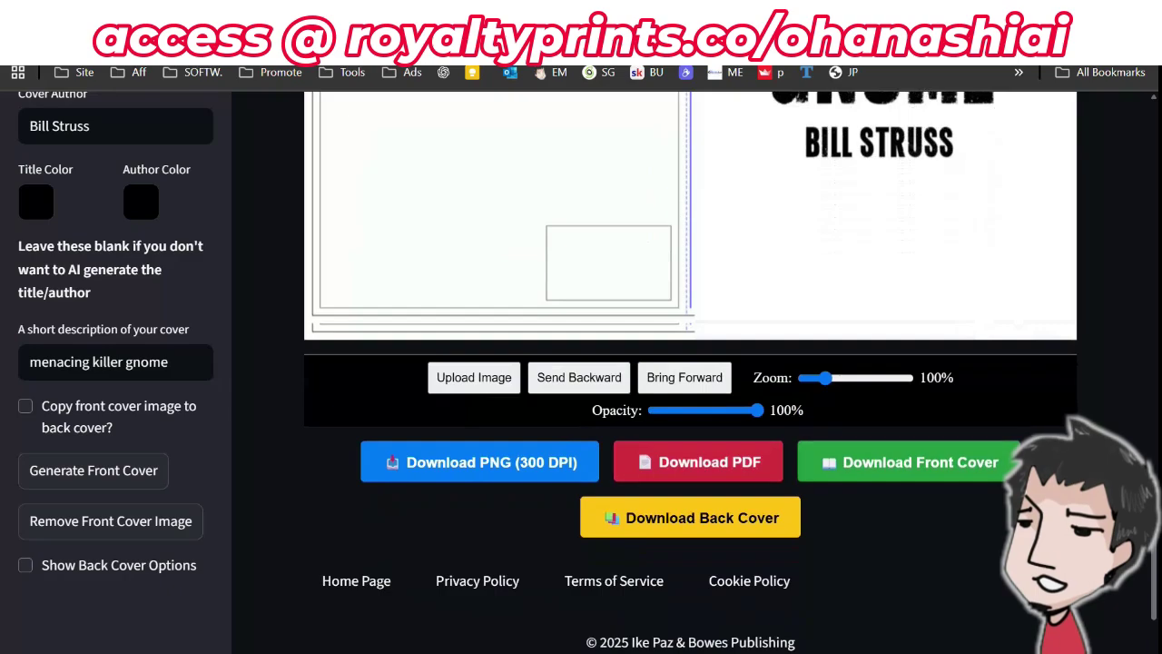